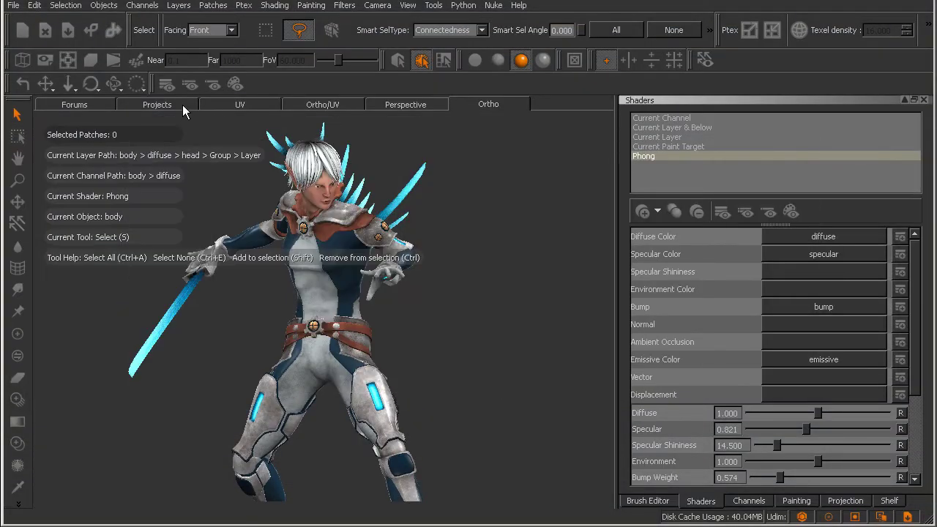
# Switch to the Projects page to see the elf_warrior and warrior projects at 29% disk usage
pyautogui.click(175, 105)
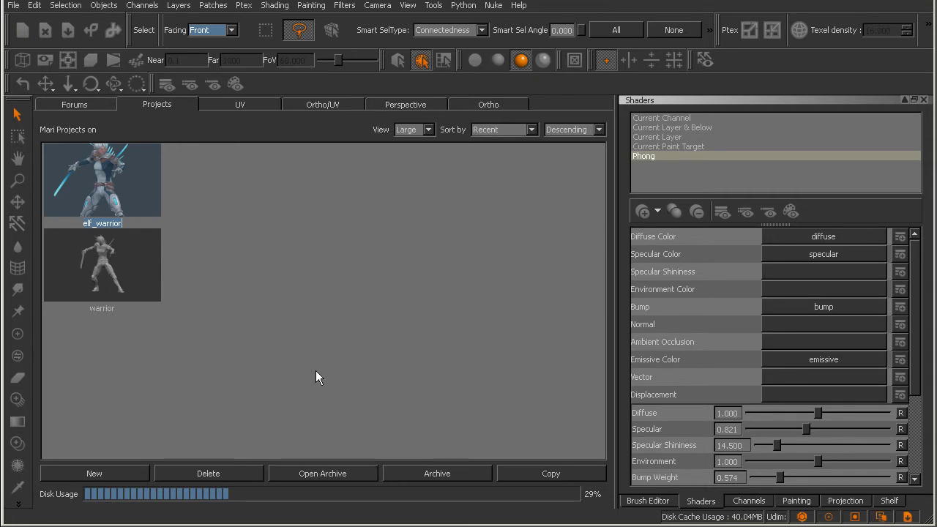
# Return to the Ortho view of the textured warrior model
pyautogui.click(490, 106)
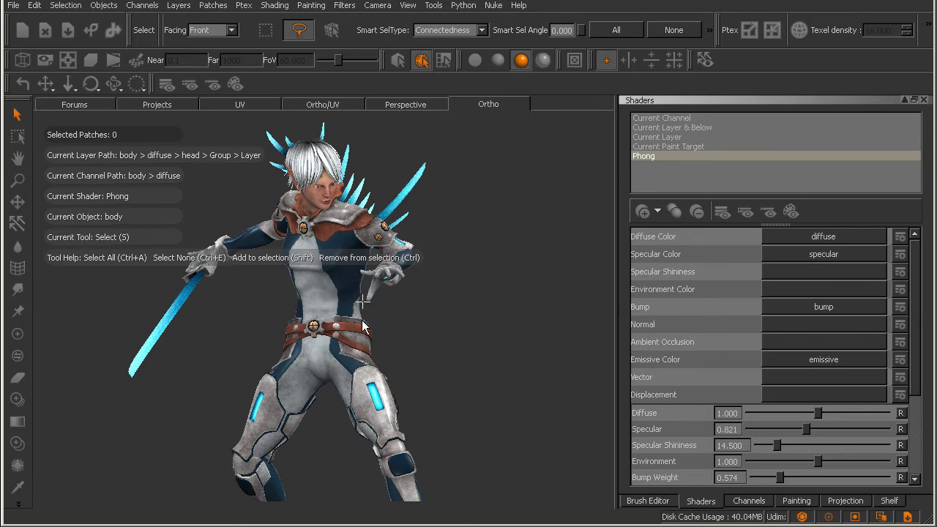
# Orbit the character in Perspective view, then pan around the UV texture tiles in UV view
pyautogui.click(412, 106)
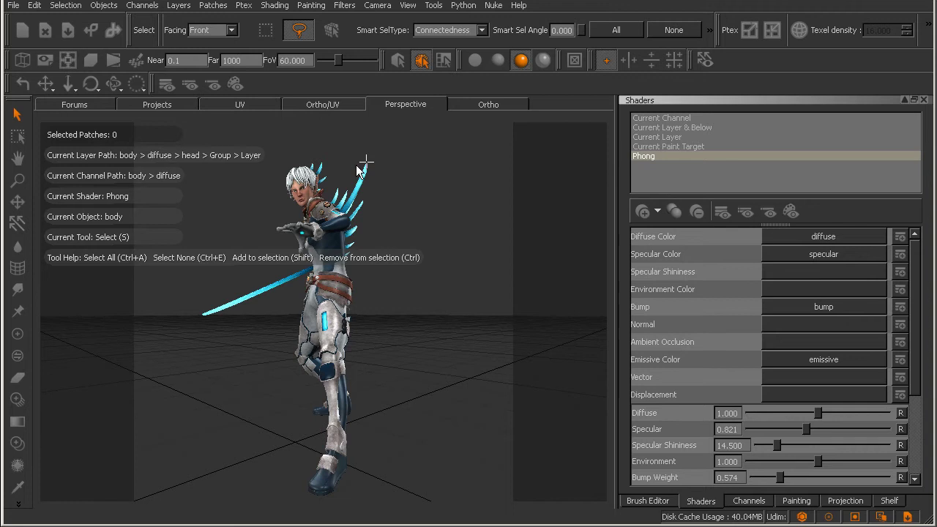
pyautogui.moveTo(428, 335); pyautogui.dragTo(449, 330, button='middle')
pyautogui.click(242, 106)
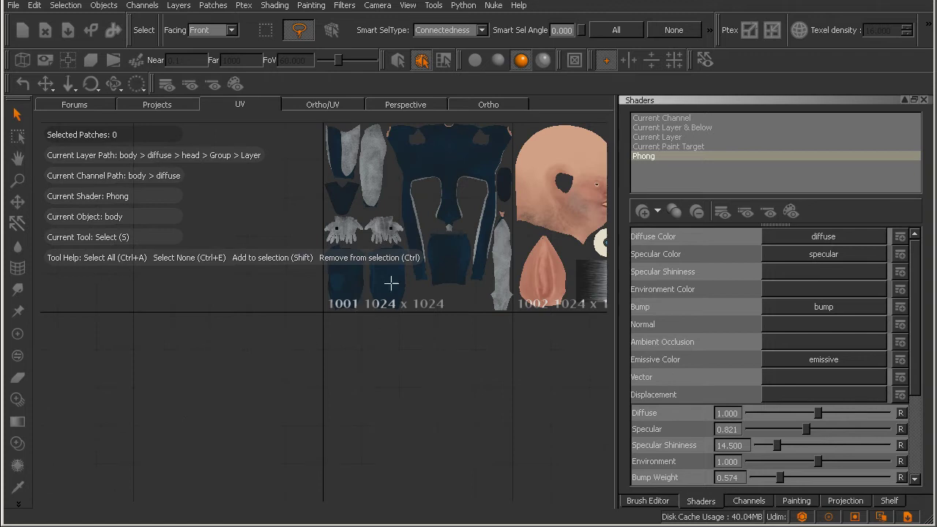
pyautogui.moveTo(506, 251); pyautogui.dragTo(418, 253, button='middle')
pyautogui.moveTo(534, 365); pyautogui.dragTo(397, 317, button='middle')
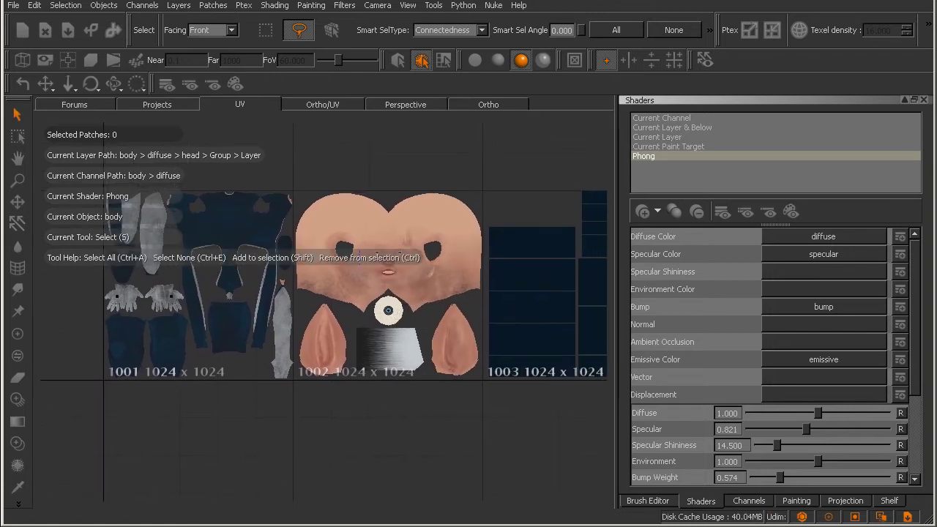
# Show the Ortho/UV split view, widen the 3D pane and reframe UV tiles 1001 and 1002
pyautogui.click(320, 103)
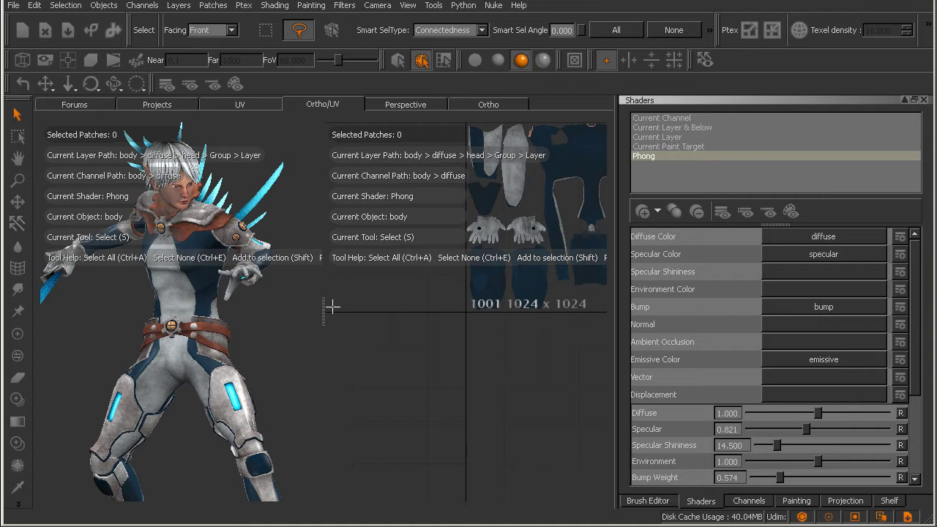
pyautogui.moveTo(324, 310); pyautogui.dragTo(367, 316)
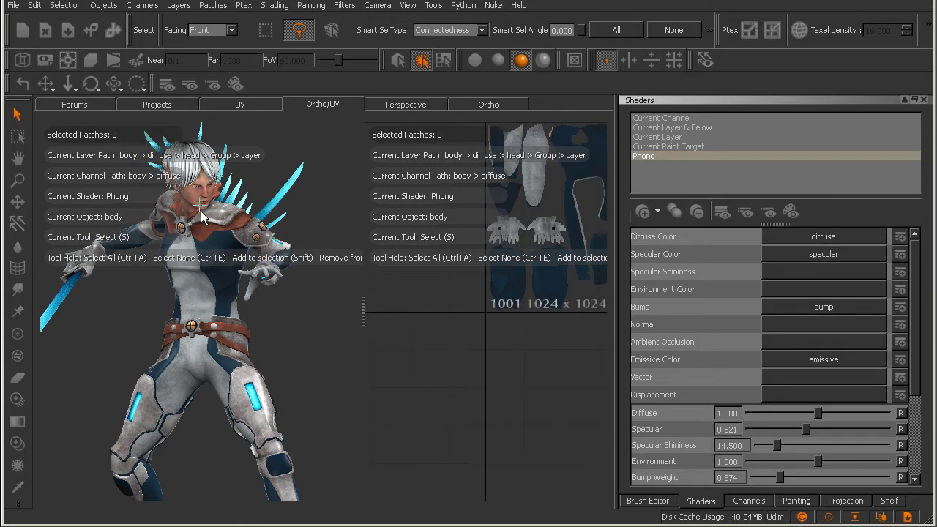
pyautogui.keyDown('alt'); pyautogui.moveTo(535, 298); pyautogui.dragTo(448, 261, button='middle'); pyautogui.keyUp('alt')
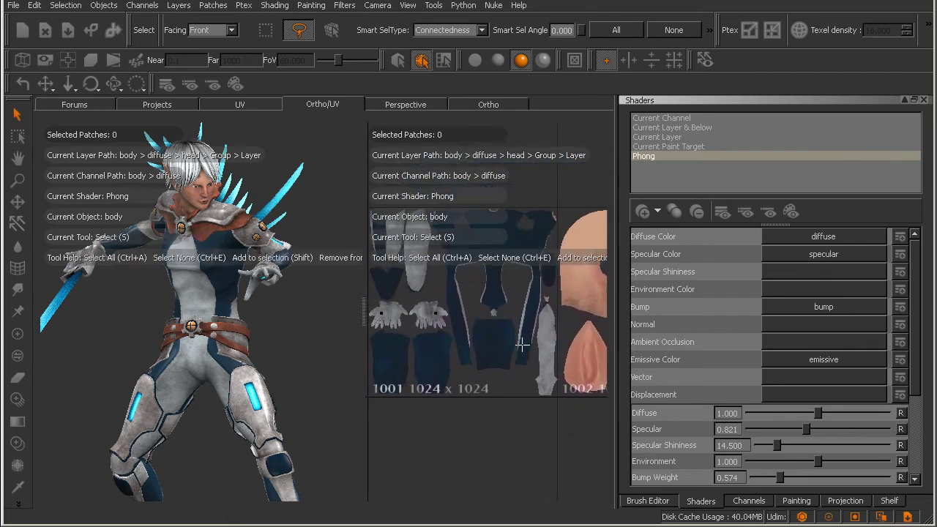
# Visit the Projects list and the Forums page, then go back to the Ortho view
pyautogui.click(163, 108)
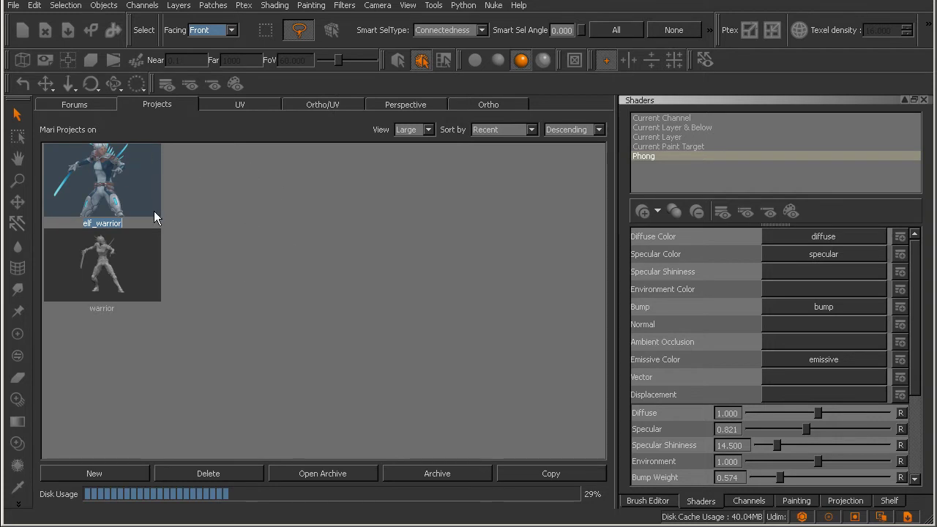
pyautogui.click(76, 104)
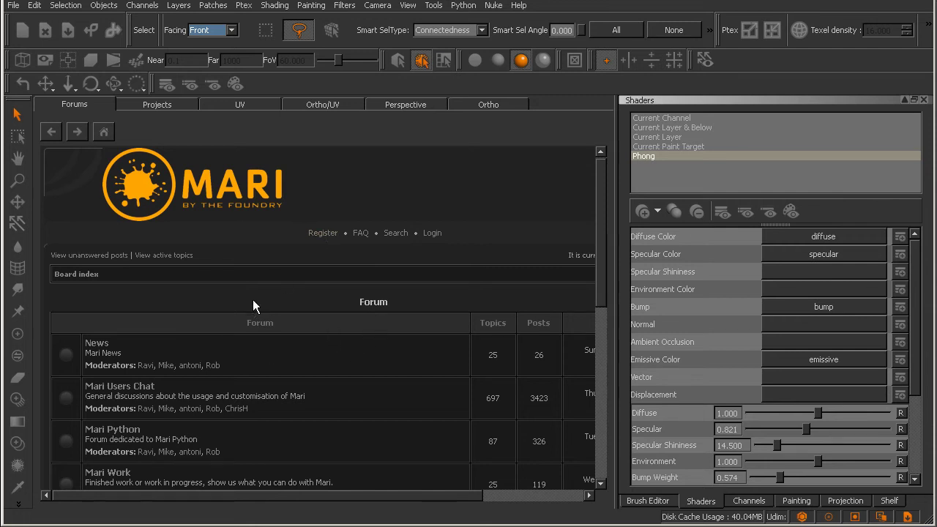
pyautogui.click(480, 105)
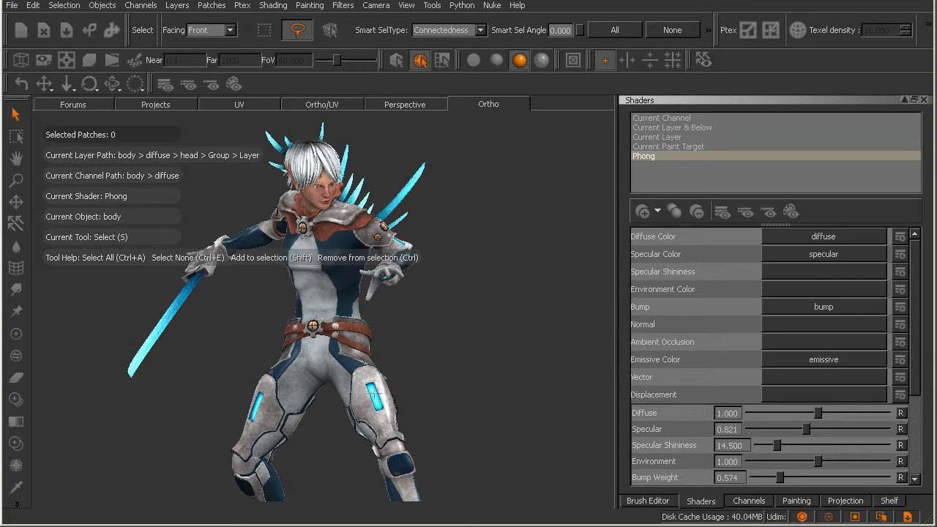
# Select the legs, tumble the view slightly, then select the torso's body suit patch
pyautogui.click(361, 461)
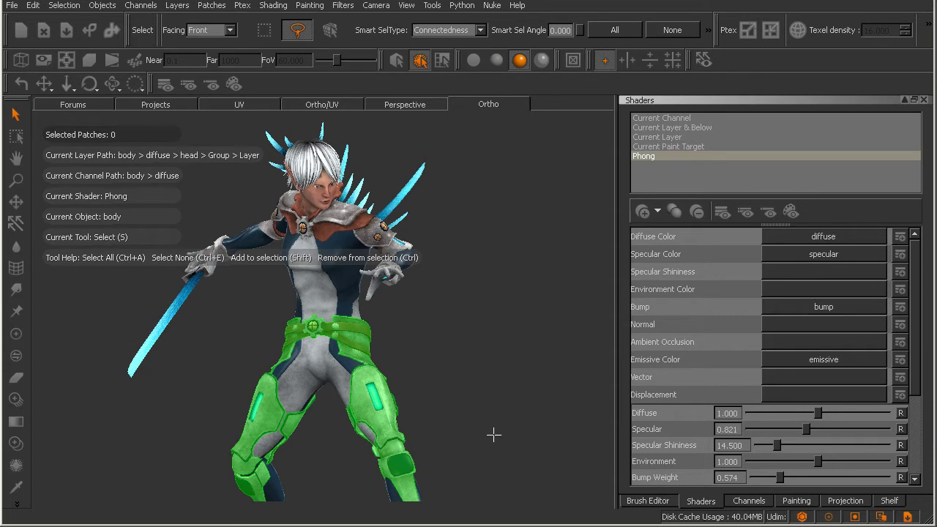
pyautogui.keyDown('alt'); pyautogui.moveTo(494, 432); pyautogui.dragTo(464, 412); pyautogui.keyUp('alt')
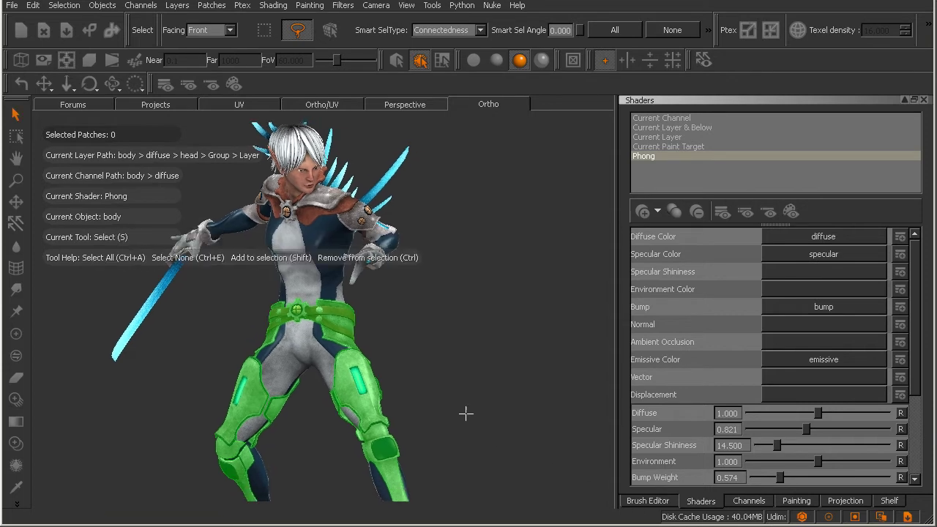
pyautogui.click(316, 286)
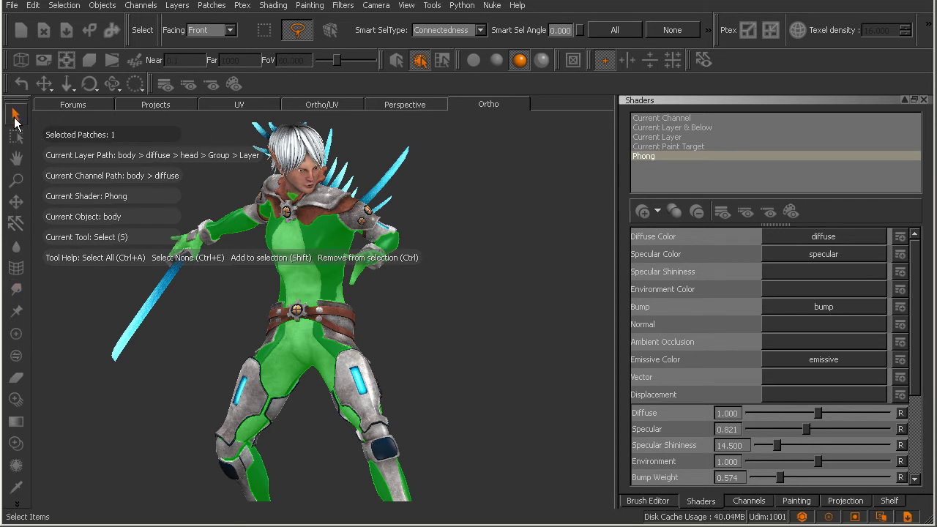
# Activate the Paint tool and zoom in slightly on the character's torso
pyautogui.click(16, 333)
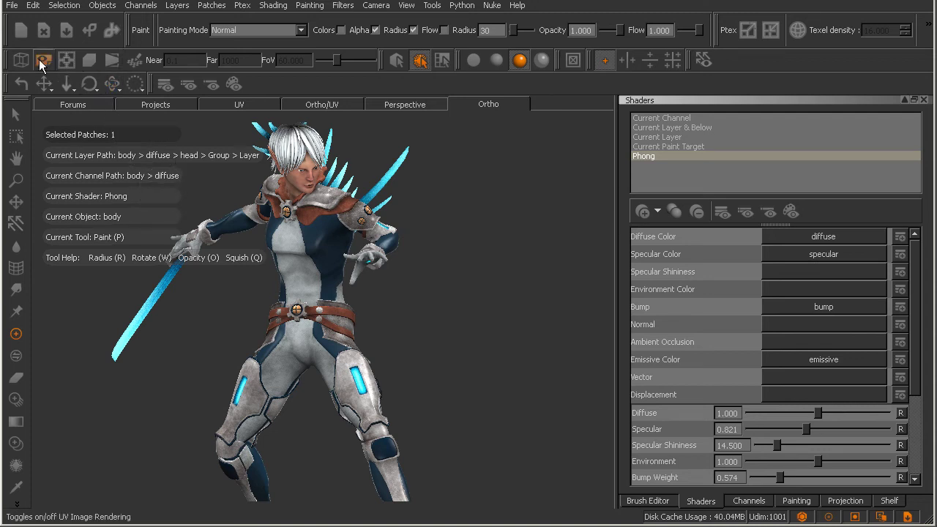
pyautogui.press('s')
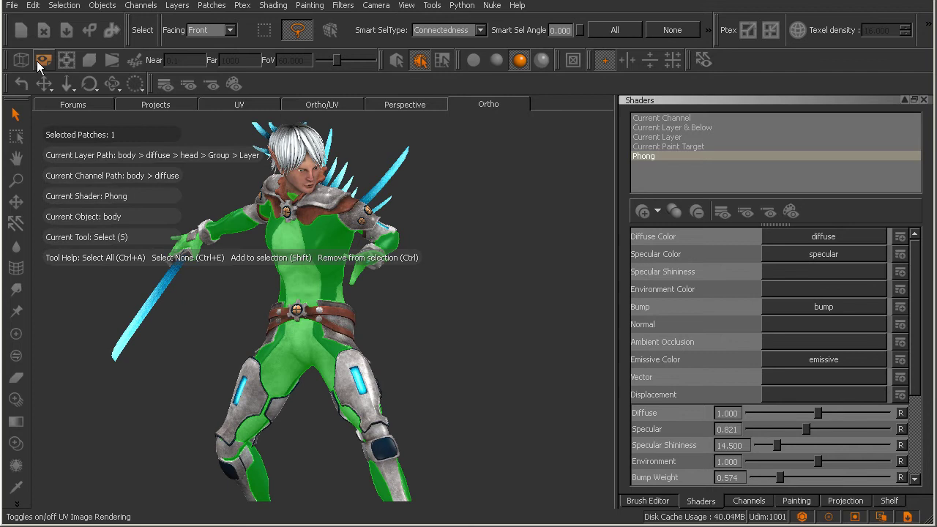
pyautogui.keyDown('alt'); pyautogui.moveTo(302, 218); pyautogui.dragTo(366, 275, button='right'); pyautogui.keyUp('alt')
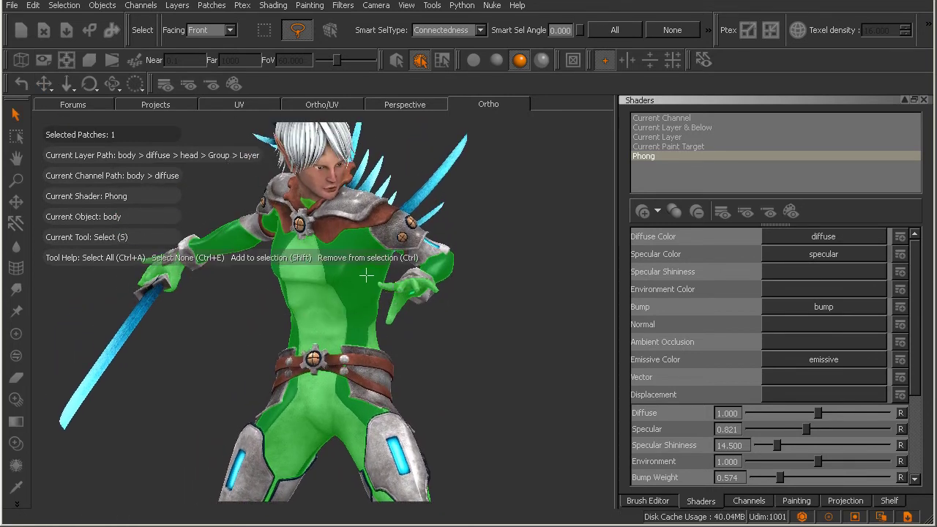
pyautogui.click(17, 334)
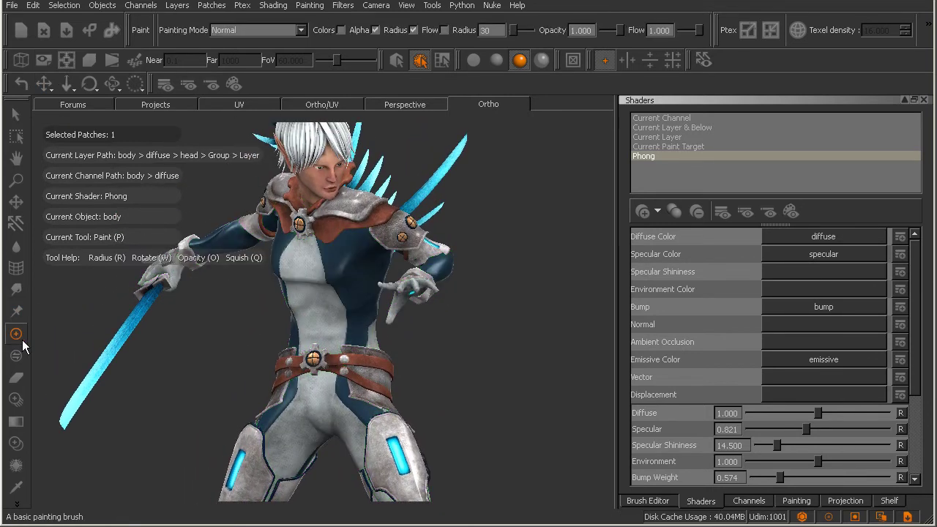
# Turn on the wireframe overlay while zooming and orbiting, then turn it off again
pyautogui.click(21, 62)
pyautogui.scroll(3, 385, 278)
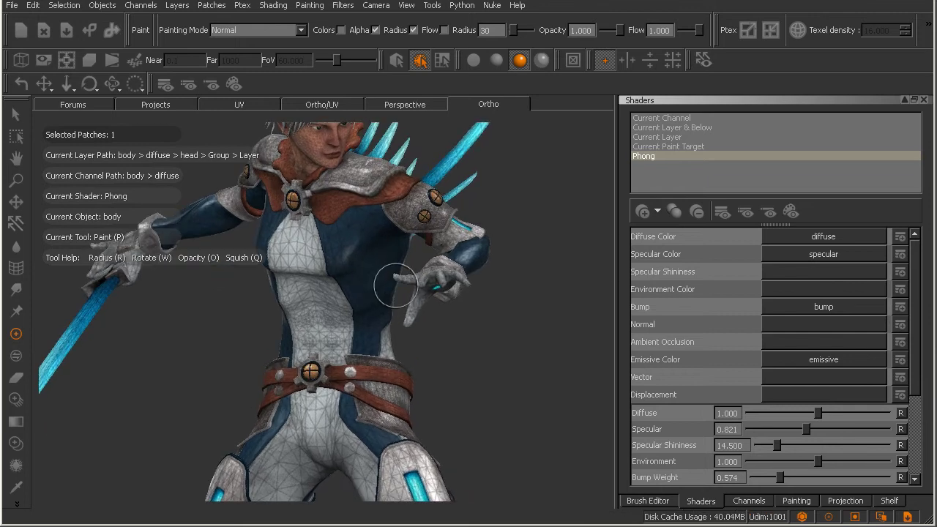
pyautogui.moveTo(385, 322)
pyautogui.keyDown('alt'); pyautogui.mouseDown()
pyautogui.moveTo(368, 324)
pyautogui.moveTo(386, 330)
pyautogui.mouseUp(); pyautogui.keyUp('alt')
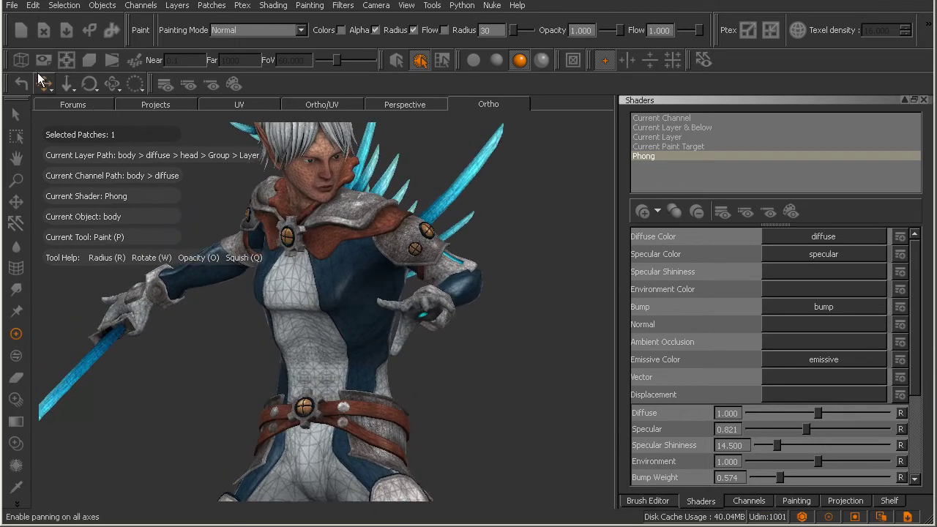
pyautogui.click(21, 61)
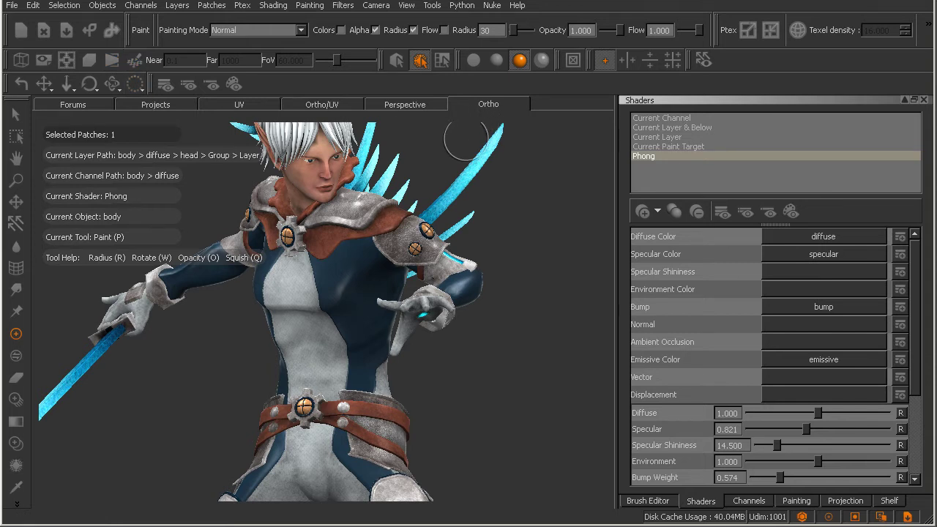
# Pan the UV camera view, then alternate Perspective and Ortho cameras, finishing on Ortho
pyautogui.click(135, 62)
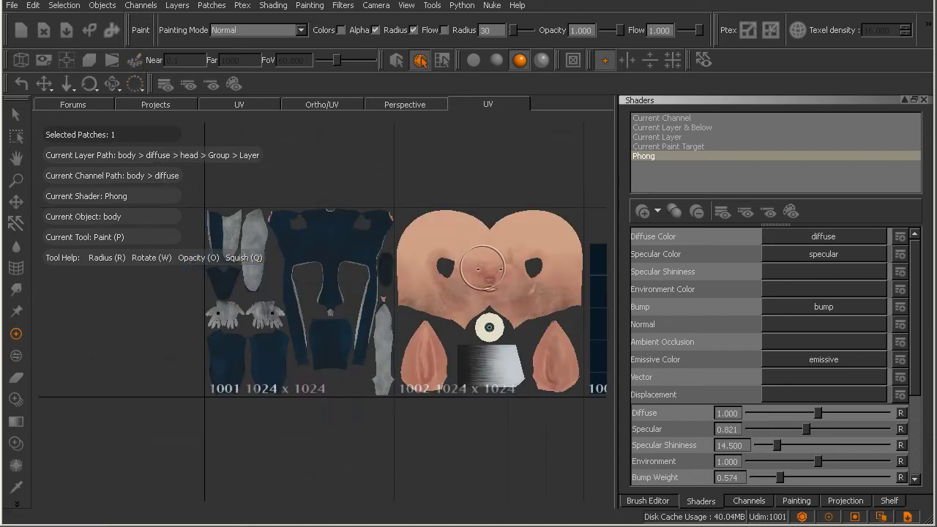
pyautogui.moveTo(481, 251); pyautogui.dragTo(262, 165, button='middle')
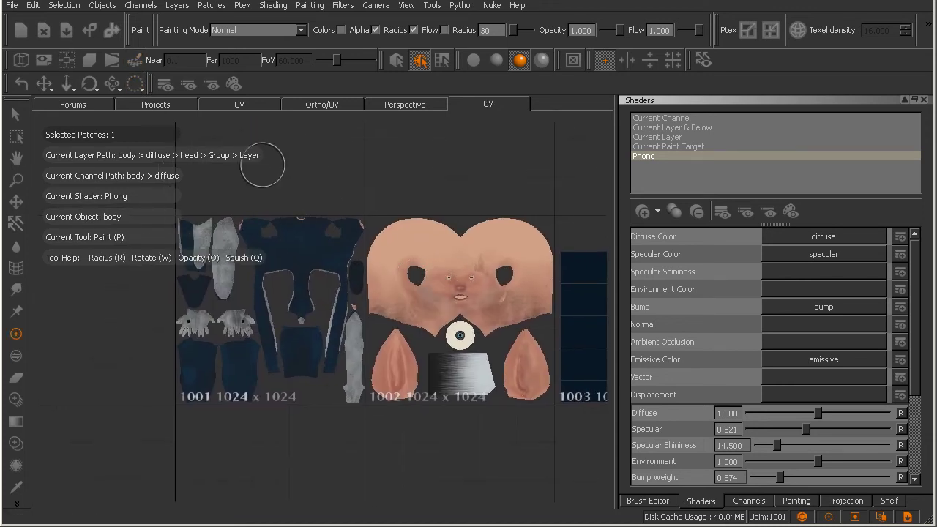
pyautogui.click(112, 61)
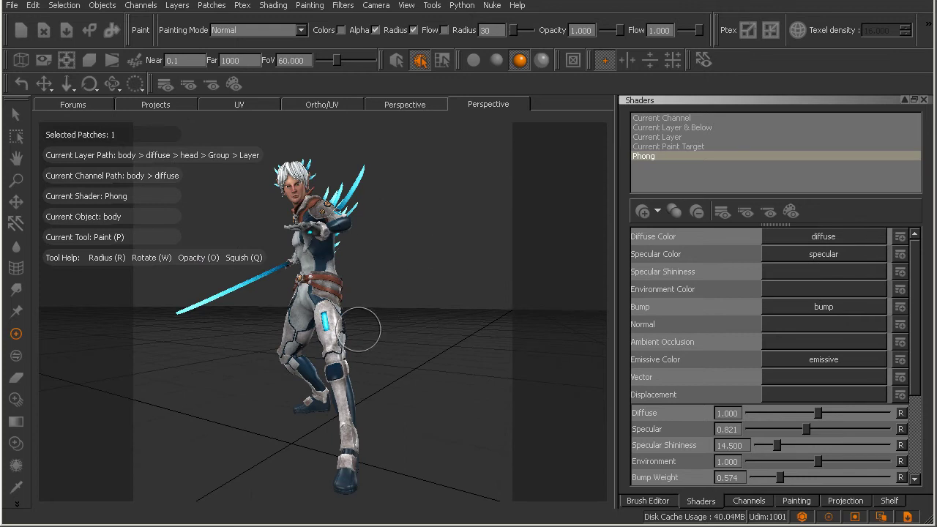
pyautogui.click(91, 61)
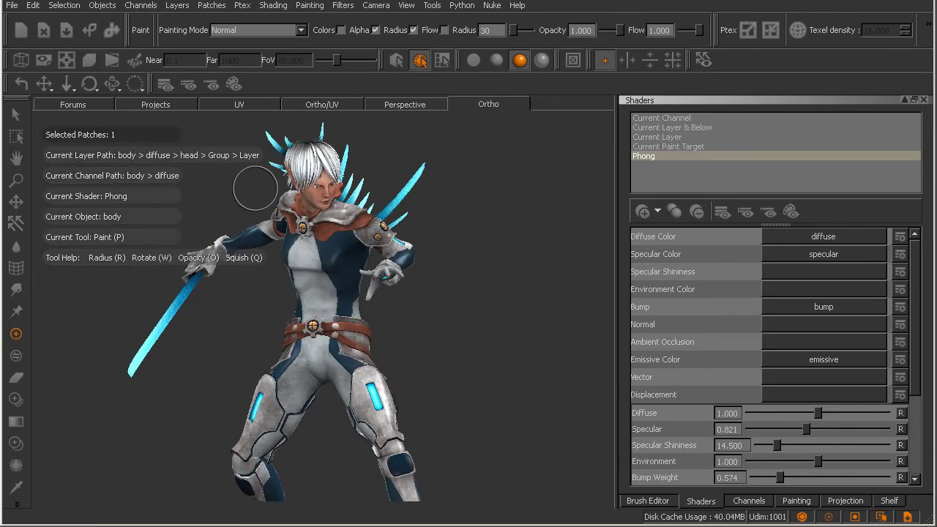
pyautogui.click(112, 60)
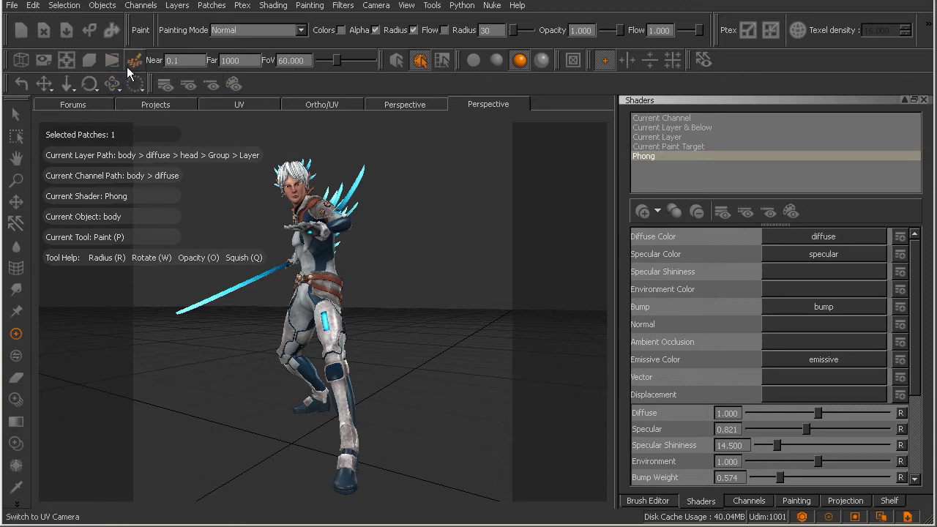
pyautogui.click(90, 61)
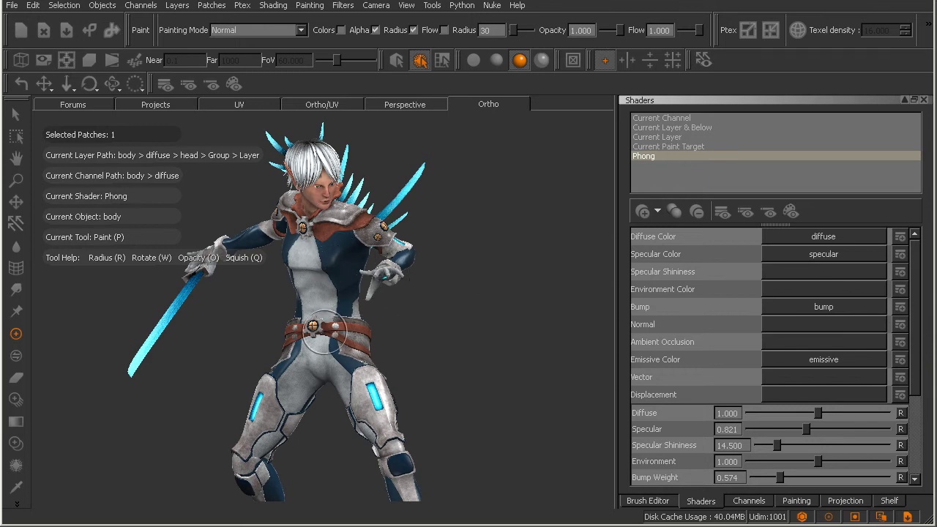
pyautogui.keyDown('alt'); pyautogui.moveTo(358, 228); pyautogui.dragTo(364, 305); pyautogui.keyUp('alt')
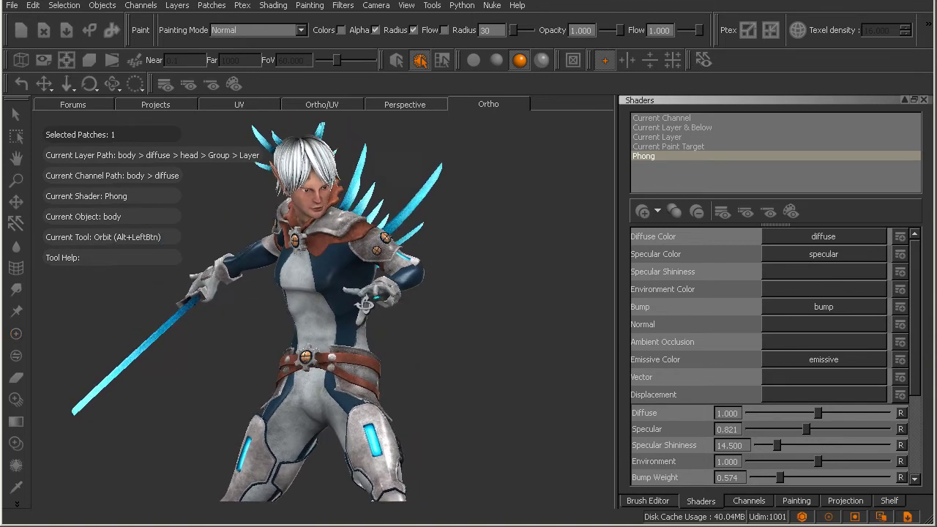
pyautogui.click(497, 60)
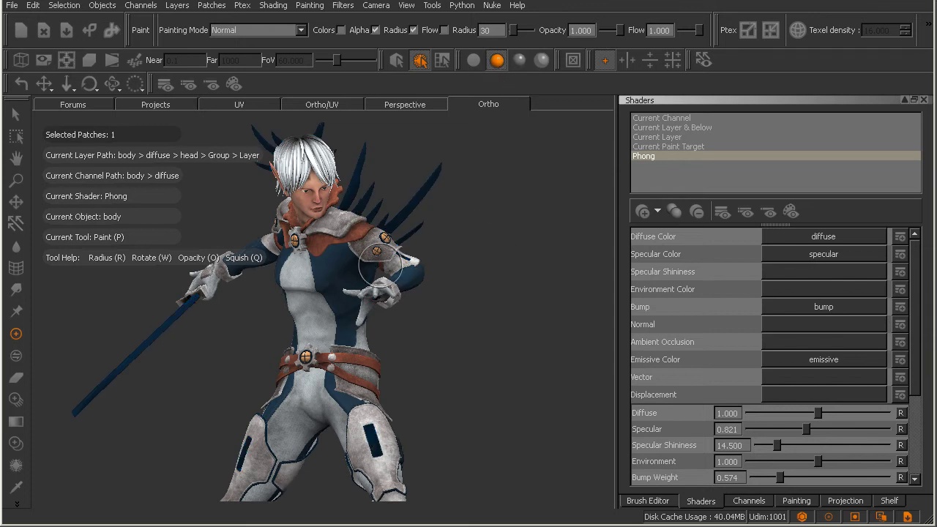
pyautogui.click(473, 62)
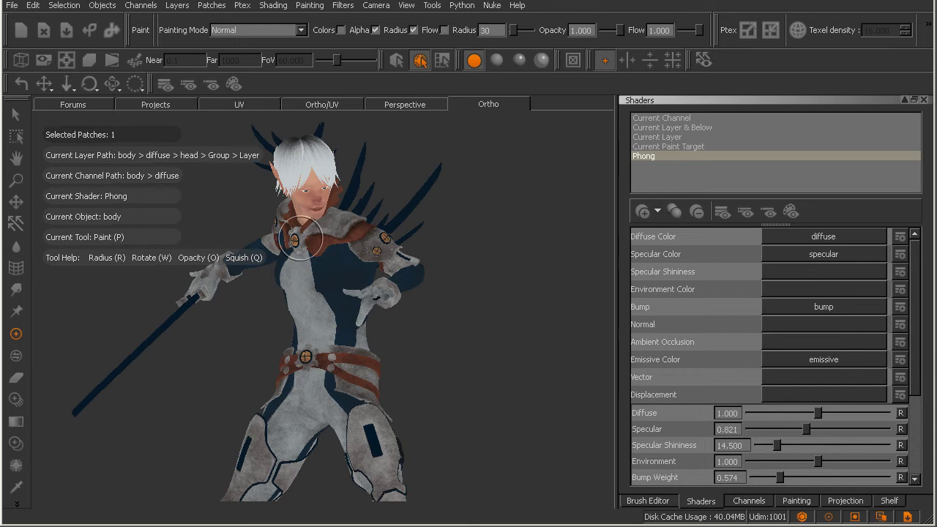
pyautogui.moveTo(439, 303)
pyautogui.keyDown('alt'); pyautogui.mouseDown()
pyautogui.moveTo(426, 337)
pyautogui.moveTo(424, 318)
pyautogui.moveTo(436, 337)
pyautogui.moveTo(498, 347)
pyautogui.moveTo(488, 341)
pyautogui.mouseUp(); pyautogui.keyUp('alt')
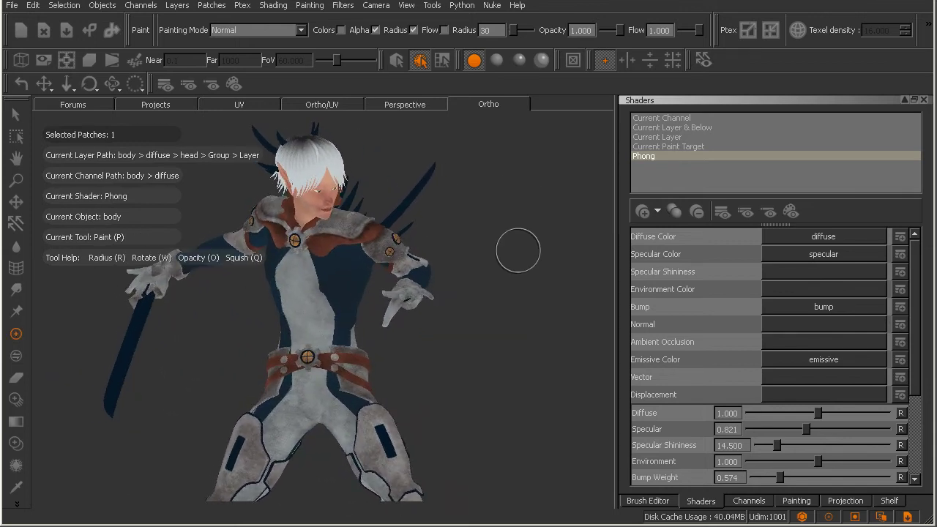
pyautogui.click(519, 61)
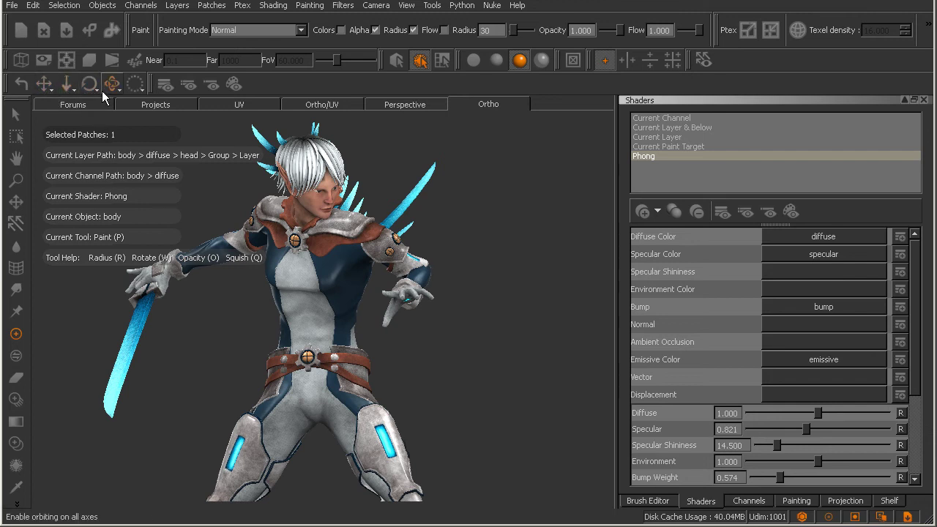
# Lock viewport orbiting to the Y axis and make rotation snap in 45-degree steps
pyautogui.click(118, 92)
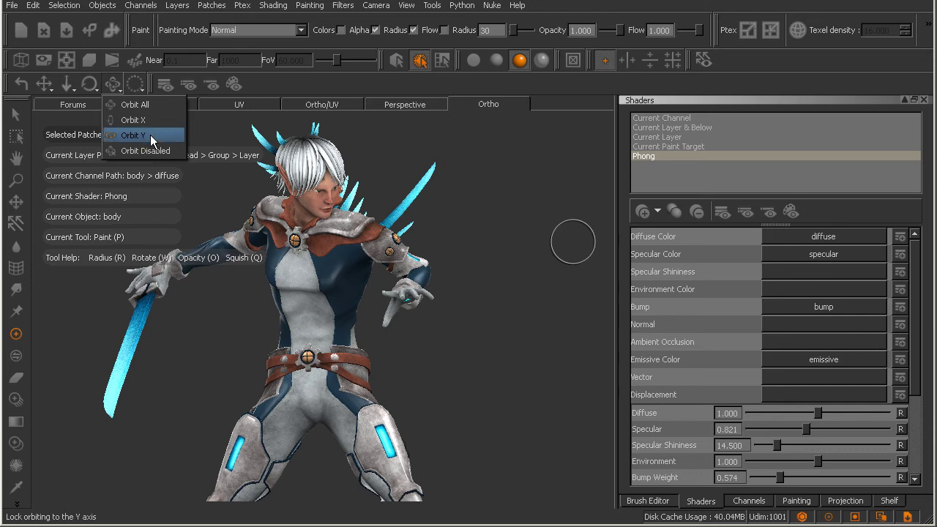
pyautogui.click(136, 136)
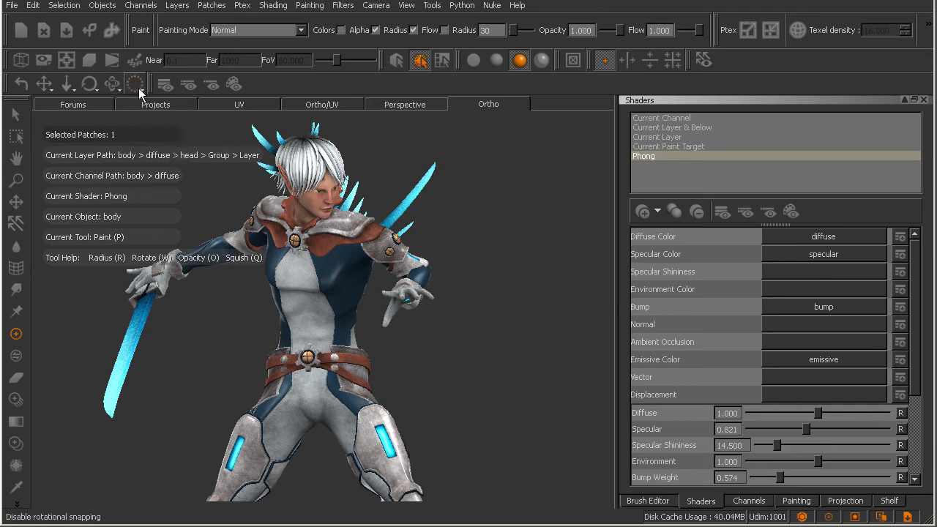
pyautogui.click(135, 84)
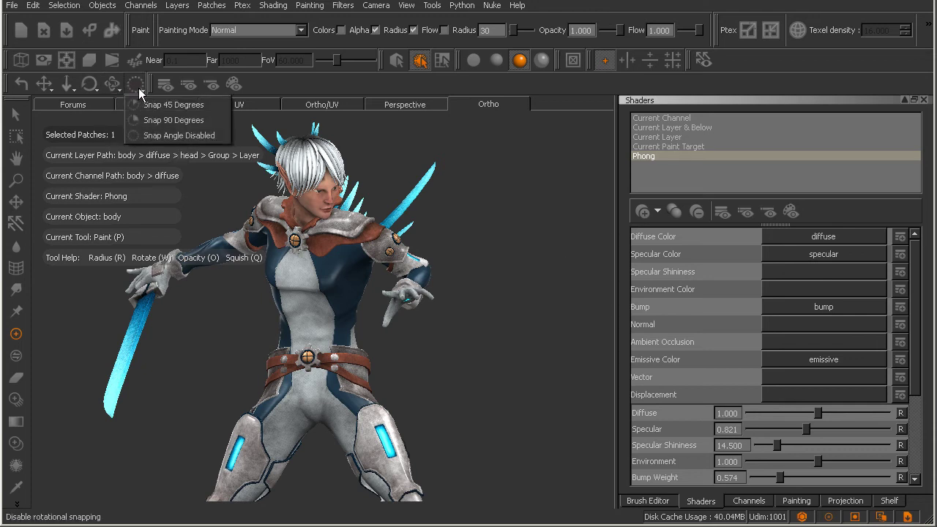
pyautogui.click(183, 104)
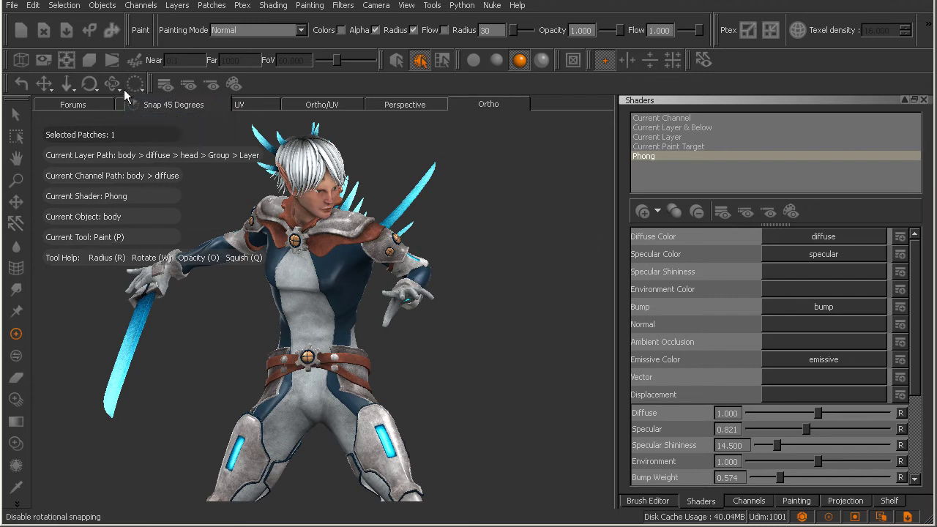
# Look over the Roll and Zoom flyout options, then close them
pyautogui.click(90, 85)
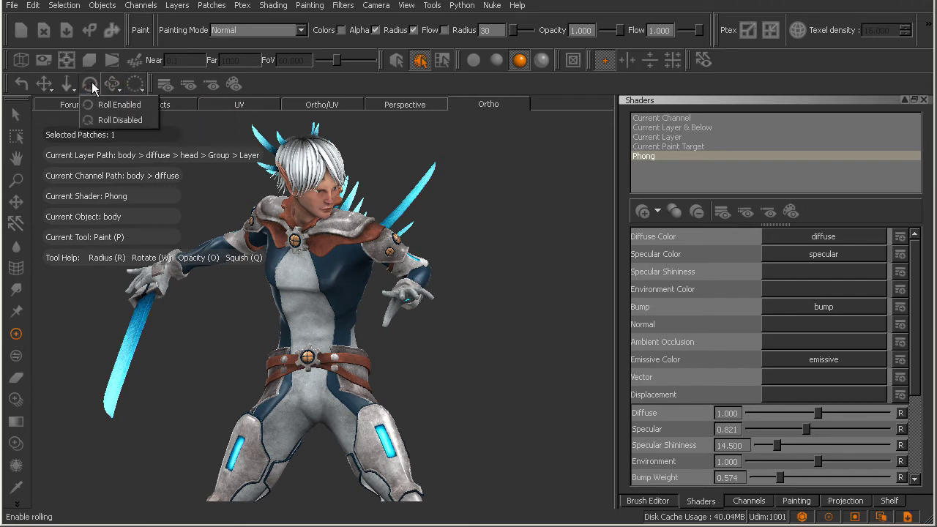
pyautogui.click(72, 84)
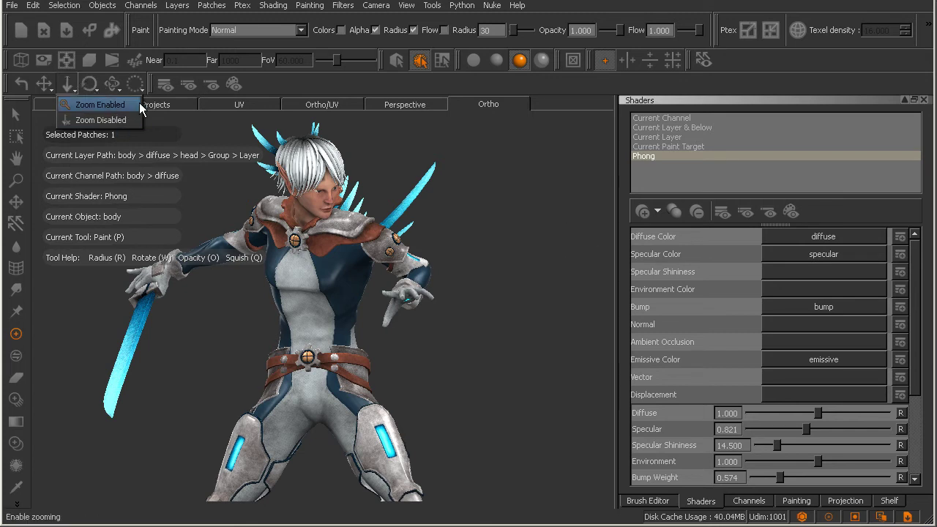
pyautogui.click(471, 103)
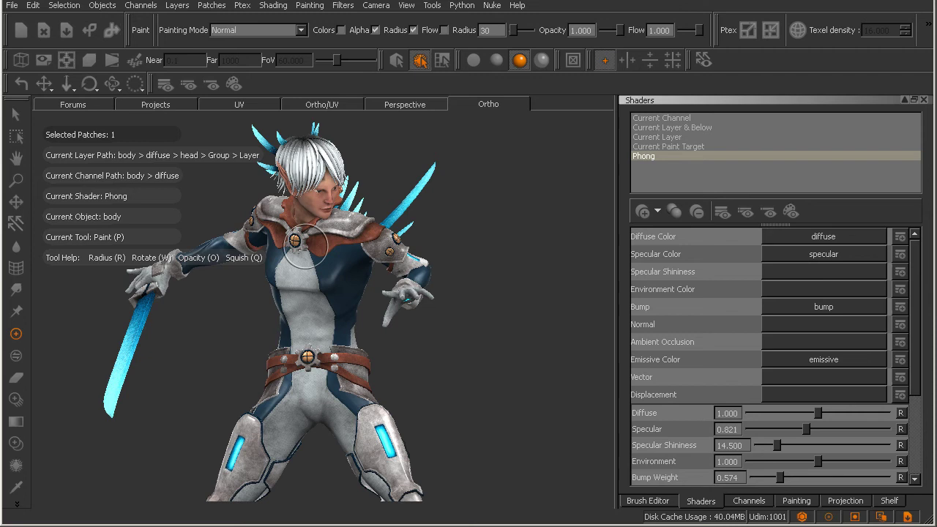
pyautogui.click(23, 504)
pyautogui.click(925, 29)
pyautogui.click(926, 26)
# Show the Brush Editor palette, then open the Objects palette via View > Palettes
pyautogui.click(649, 501)
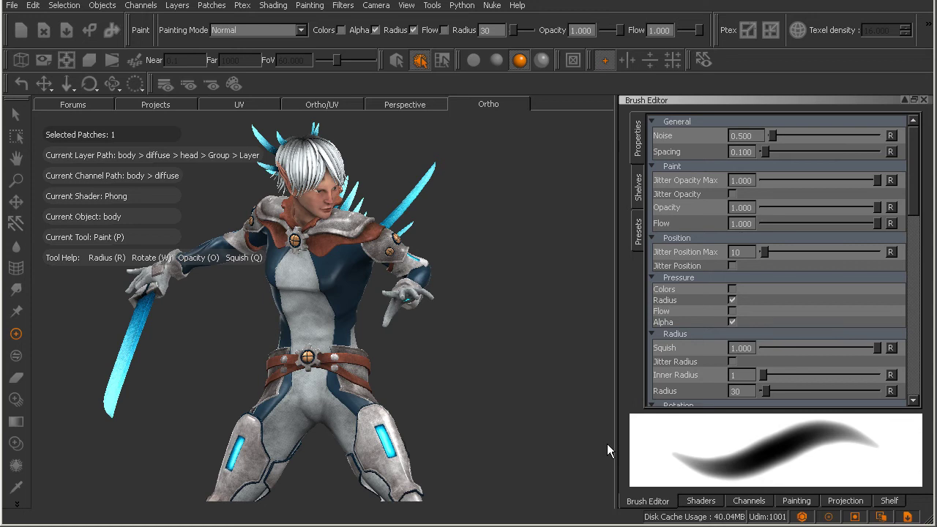
pyautogui.click(407, 6)
pyautogui.moveTo(430, 142)
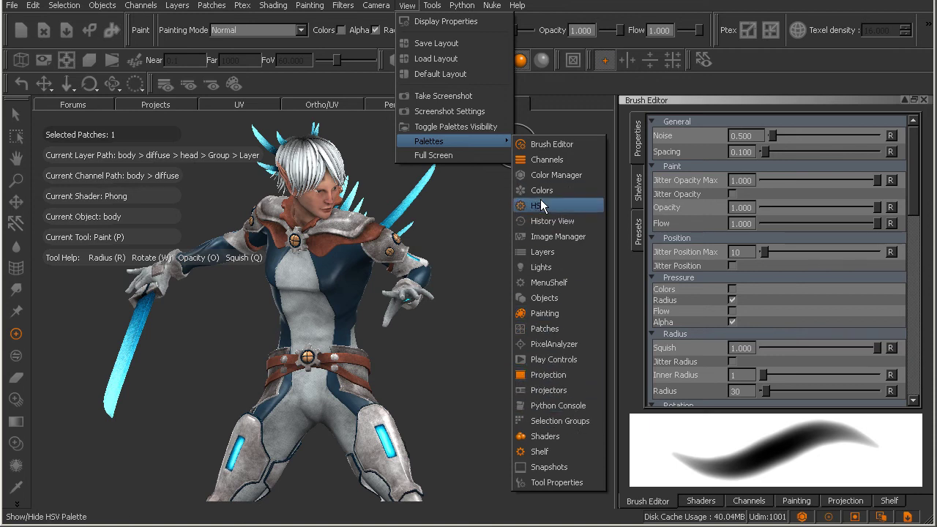
pyautogui.click(550, 298)
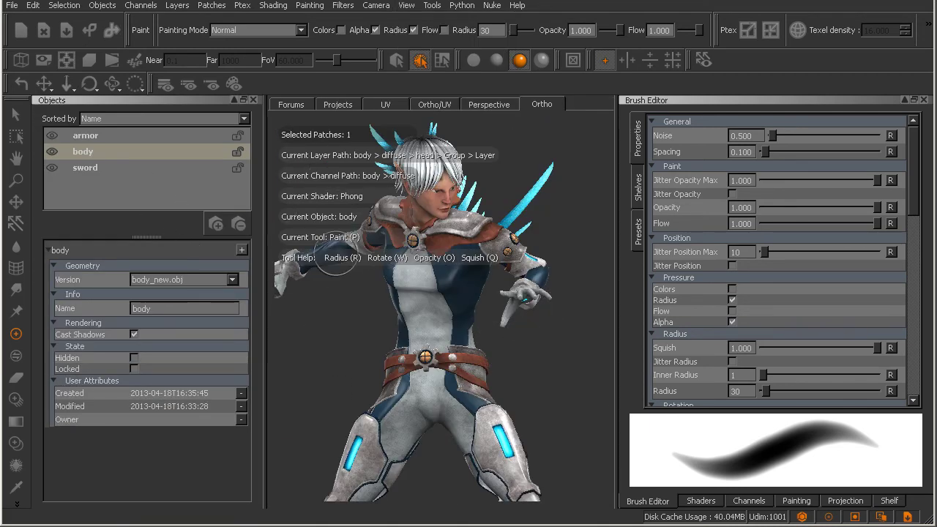
# Close the Objects palette and cycle through Shaders, Channels, Painting and Projection to the Shelf
pyautogui.click(254, 100)
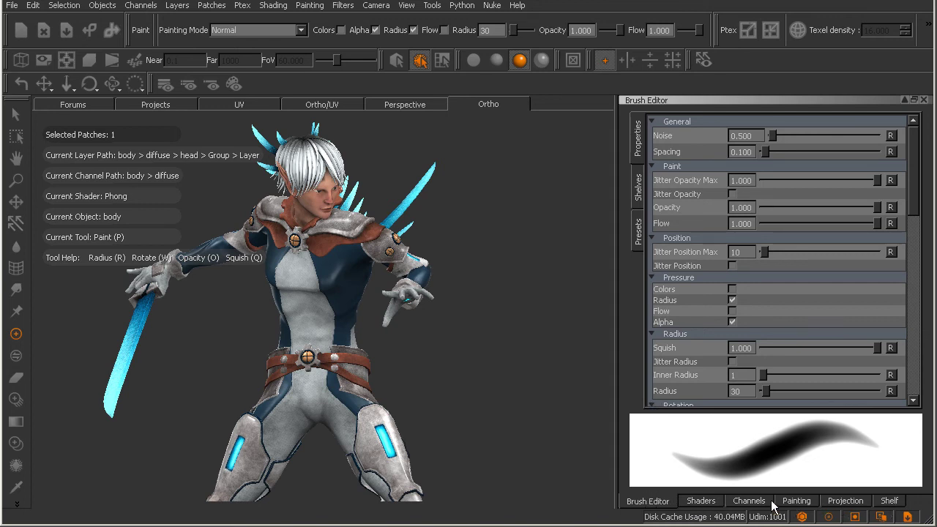
pyautogui.click(693, 503)
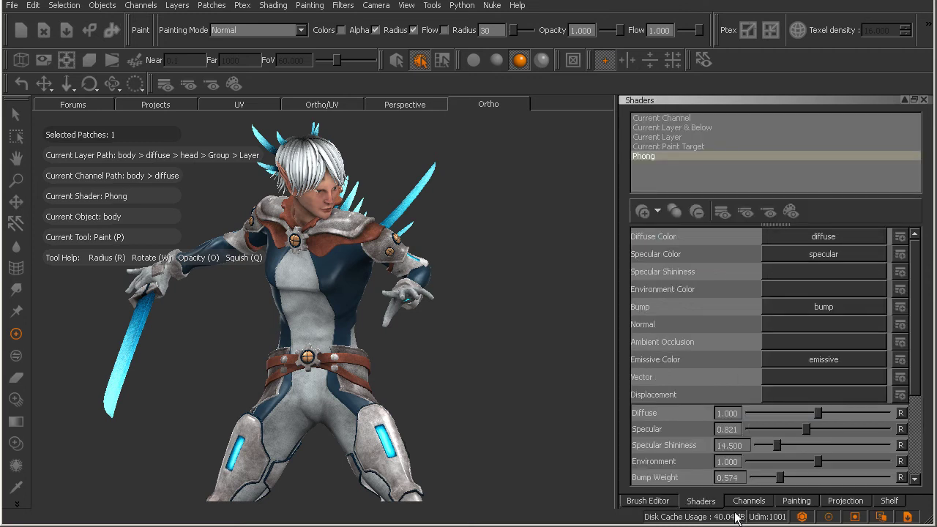
pyautogui.click(744, 503)
pyautogui.click(788, 503)
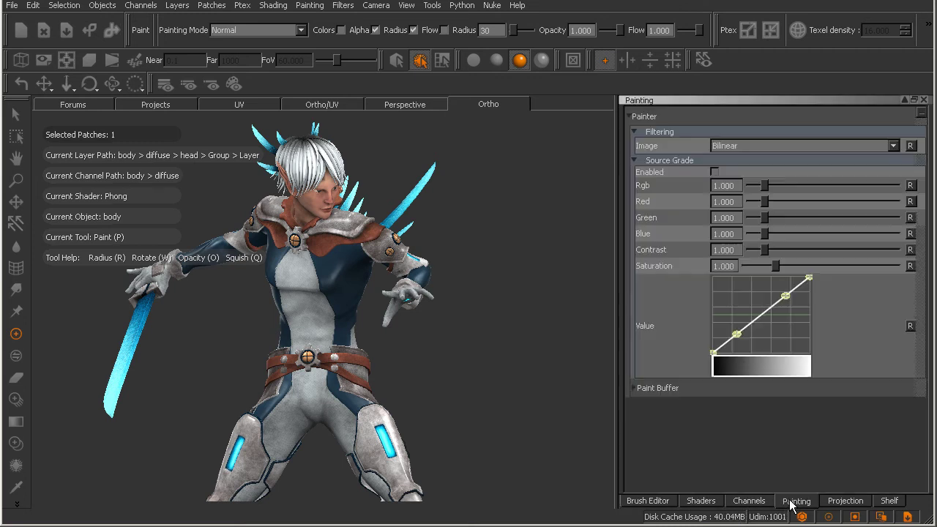
pyautogui.click(846, 503)
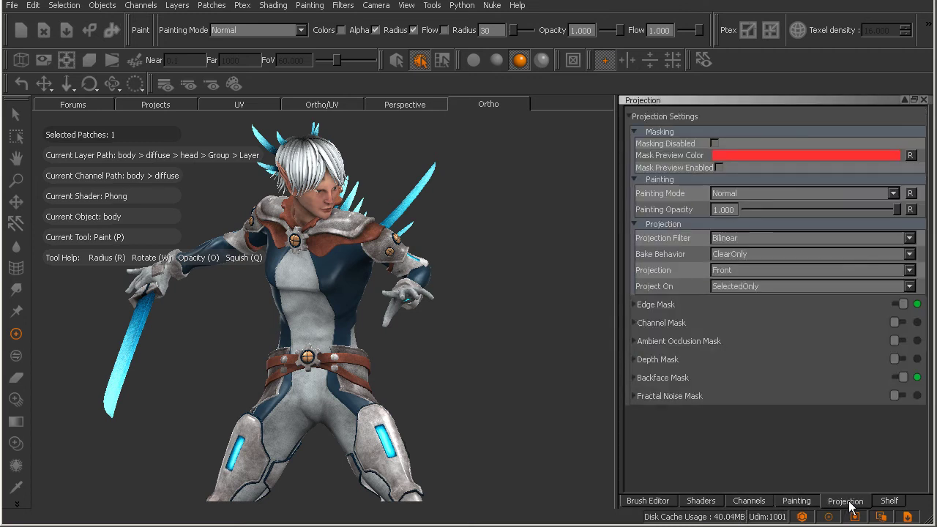
pyautogui.click(886, 504)
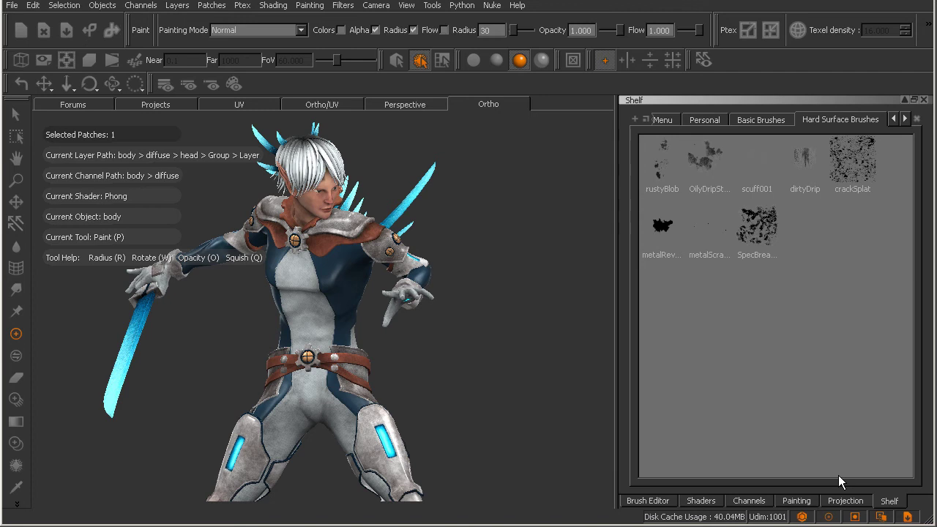
# Browse the Menu, Personal, Basic Brushes and Hard Surface Brushes shelf sets
pyautogui.click(893, 119)
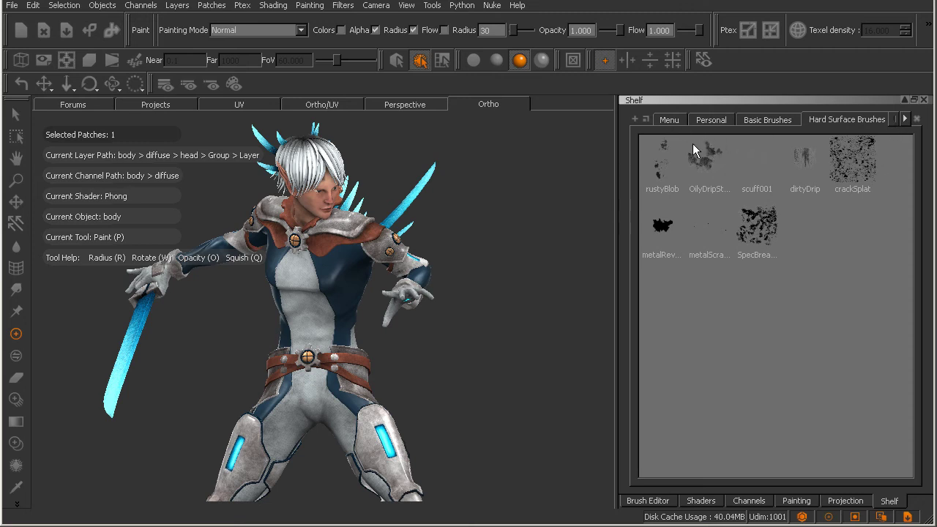
pyautogui.click(677, 120)
pyautogui.click(720, 120)
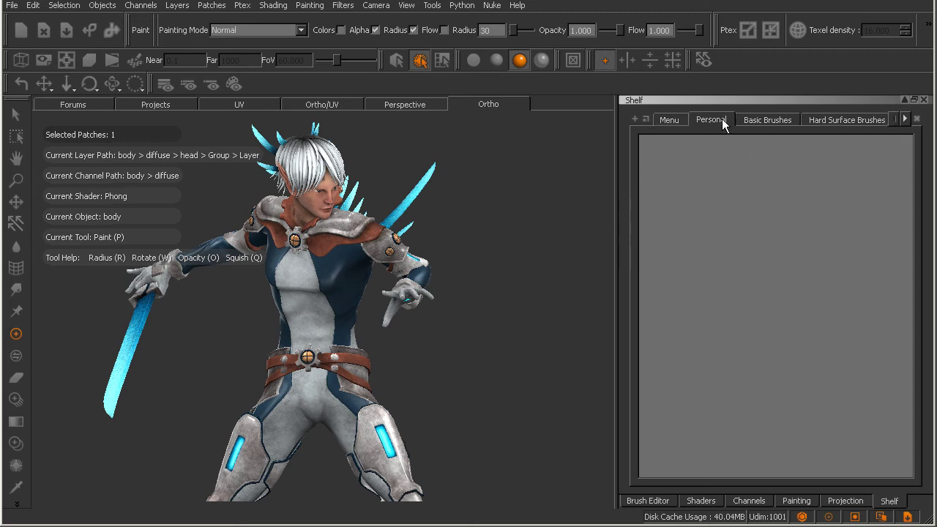
pyautogui.click(747, 123)
pyautogui.click(841, 120)
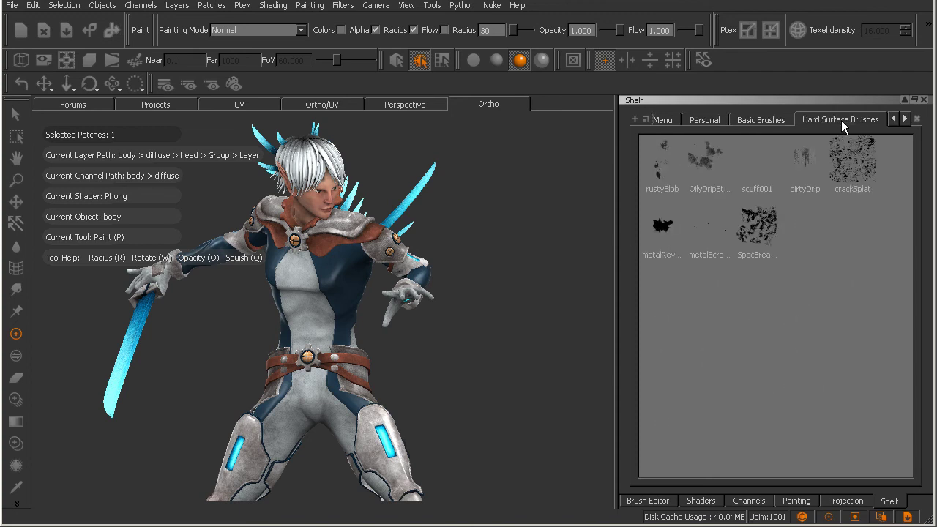
# Step through the Organic Brushes and new-brushes shelves, ending on the Project colour swatches
pyautogui.click(905, 119)
pyautogui.click(905, 120)
pyautogui.click(731, 121)
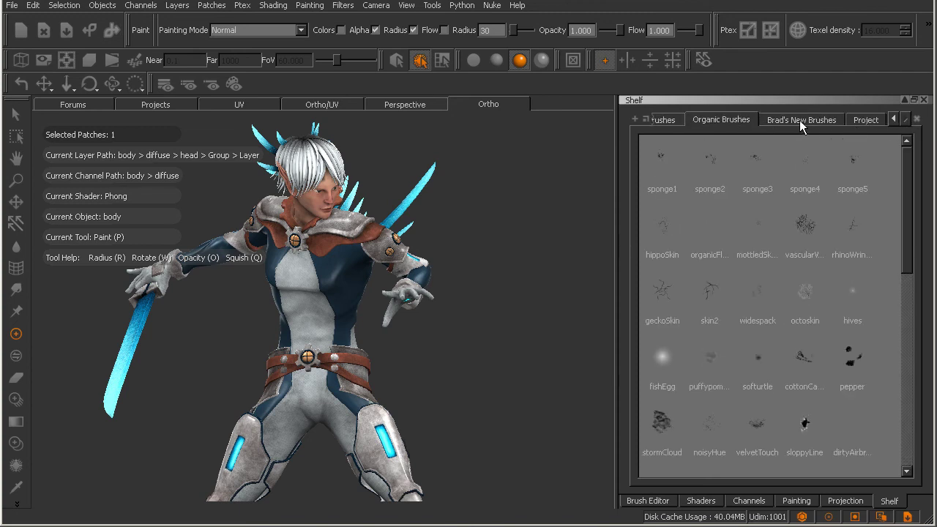
pyautogui.click(803, 122)
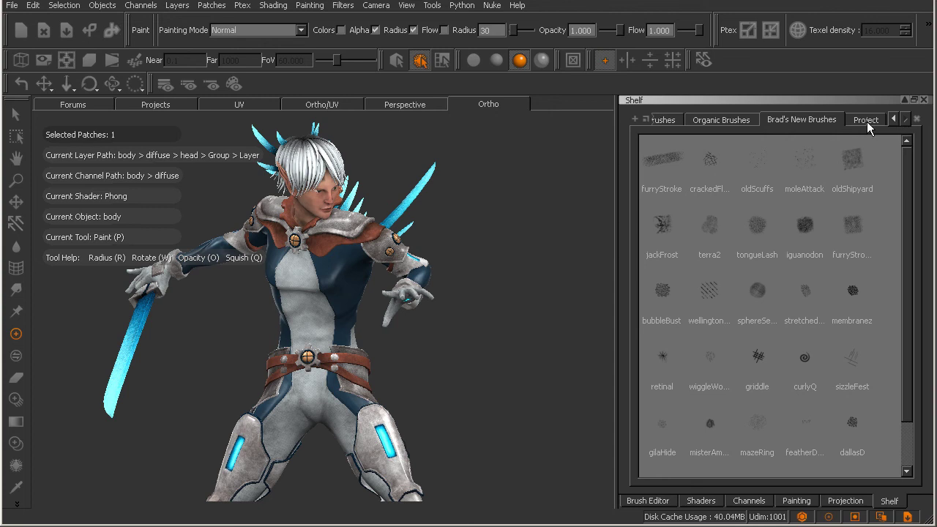
pyautogui.click(867, 120)
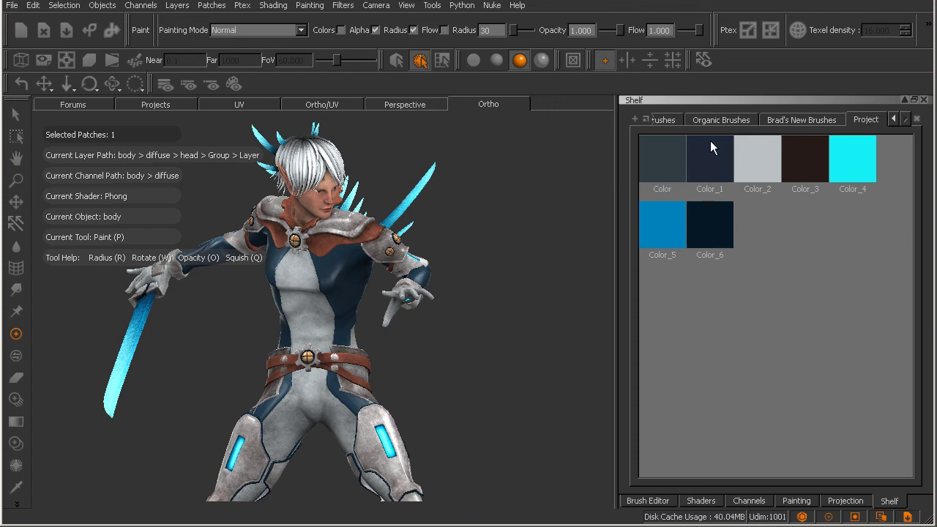
pyautogui.click(648, 501)
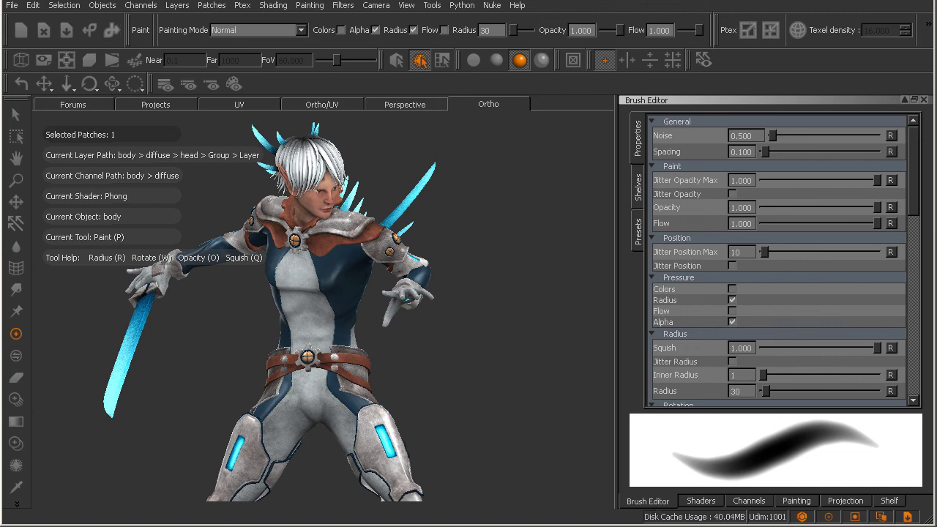
pyautogui.click(637, 187)
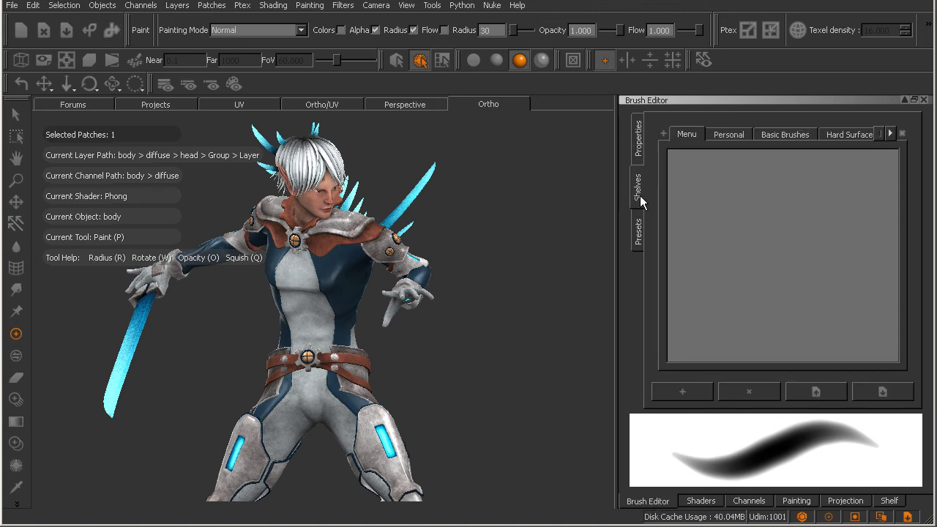
pyautogui.click(889, 134)
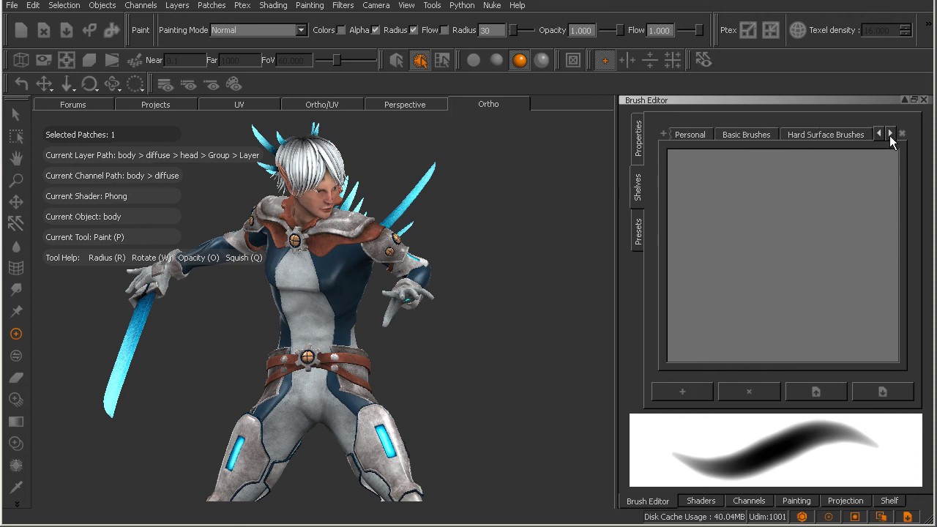
pyautogui.click(889, 134)
pyautogui.click(889, 134)
pyautogui.click(889, 134)
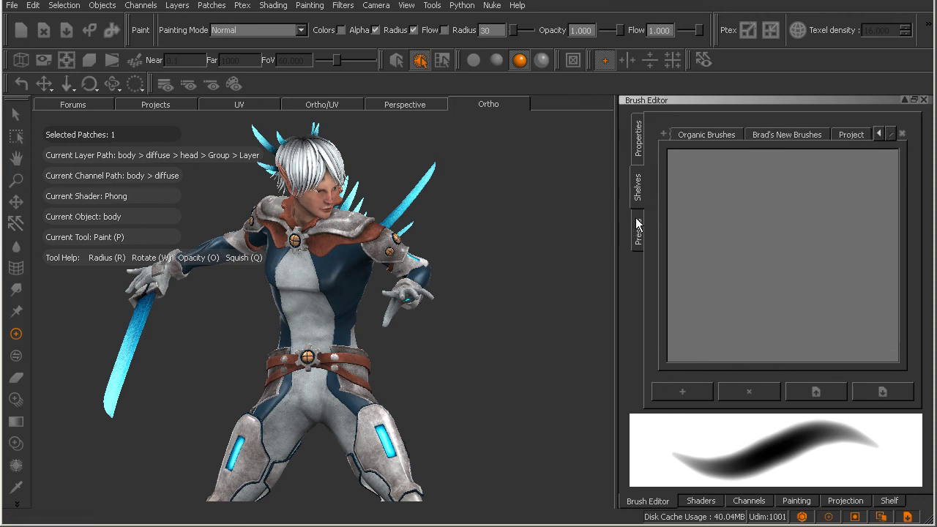
pyautogui.click(636, 227)
pyautogui.click(907, 127)
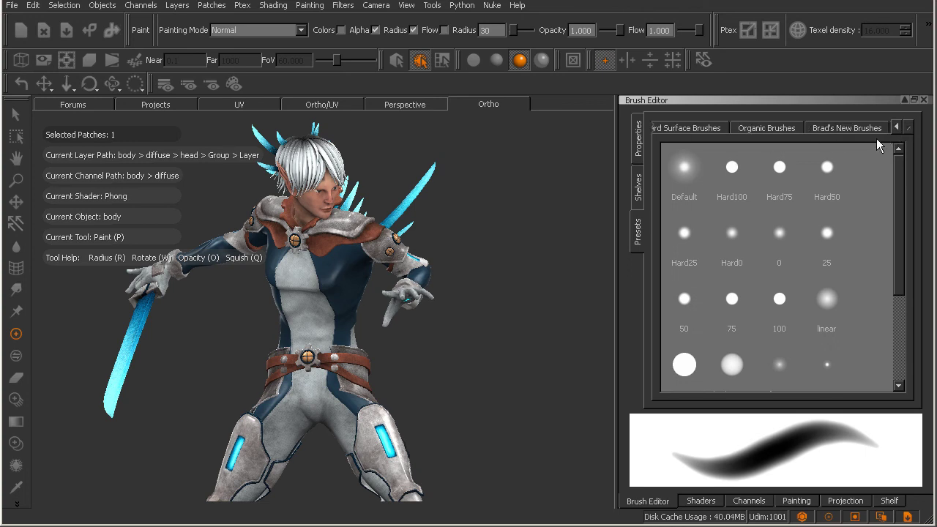
pyautogui.click(636, 149)
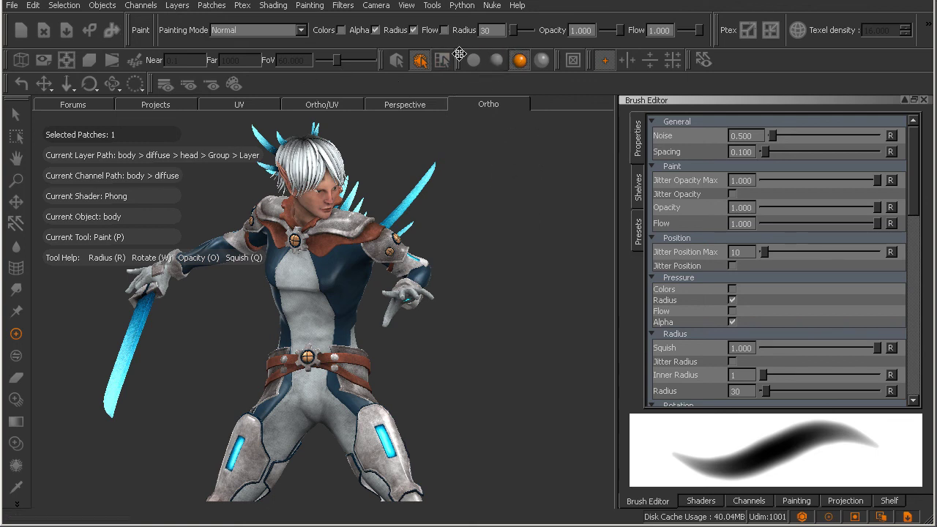
pyautogui.rightClick(480, 85)
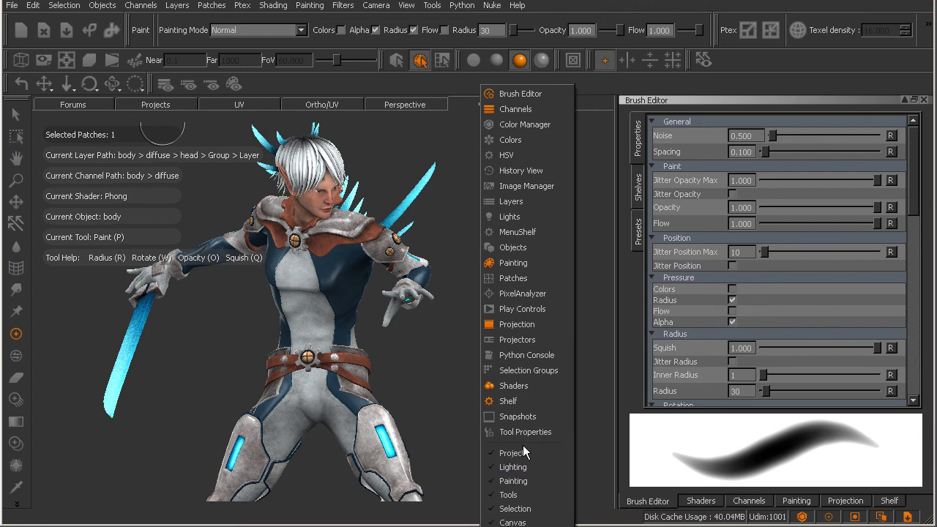
pyautogui.click(550, 20)
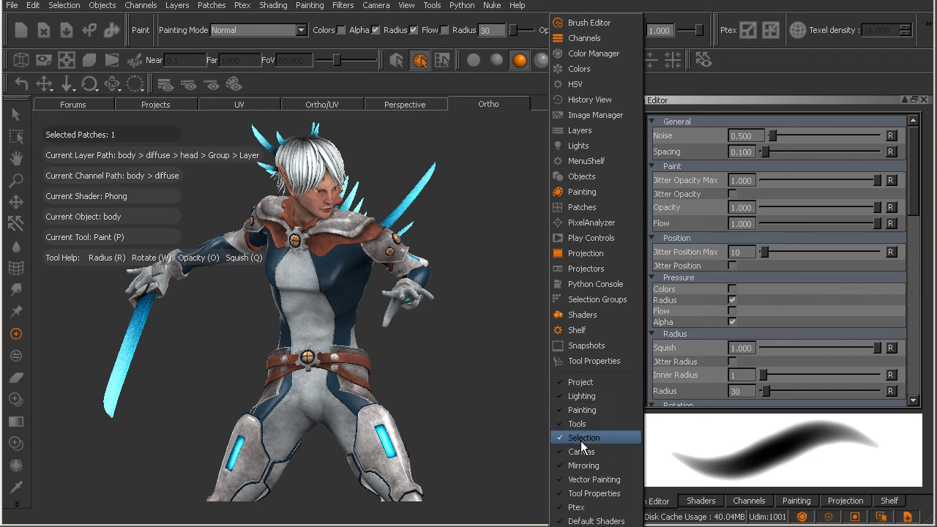
pyautogui.click(685, 80)
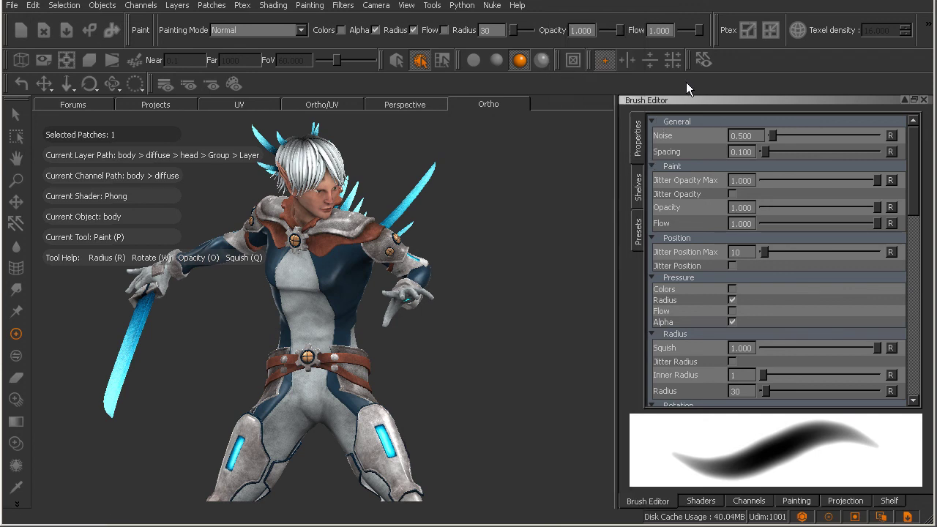